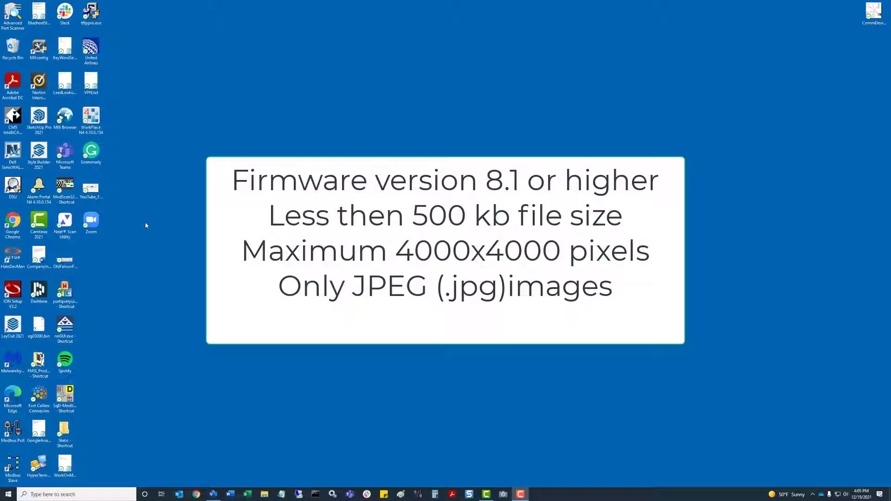
Bring the DataCenterConcept_v1 floor plan drawing to the front in Visio from the taskbar
left_click(214, 494)
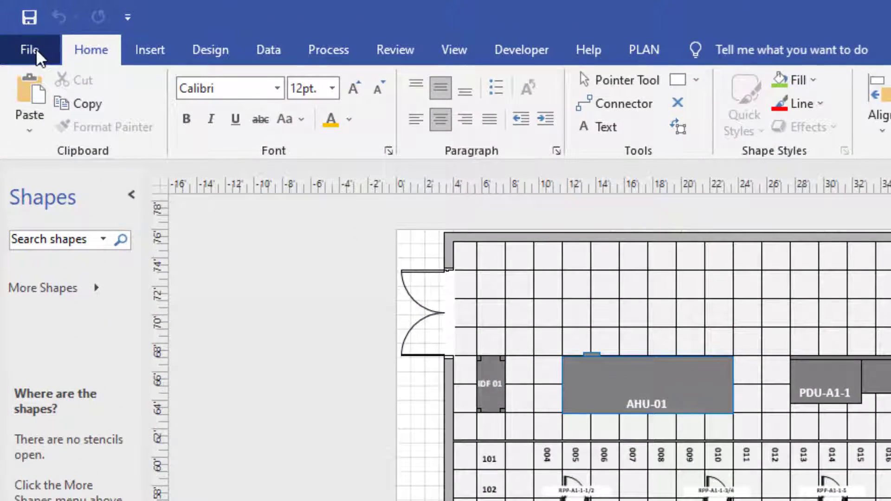
Save the drawing as a JPEG over DEN01-DH01.jpg in Downloads, confirming the replacement
left_click(35, 48)
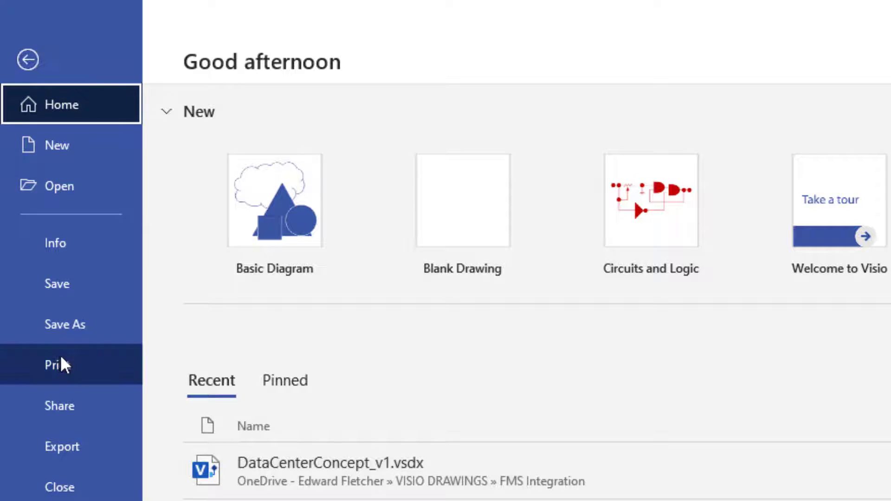
left_click(75, 333)
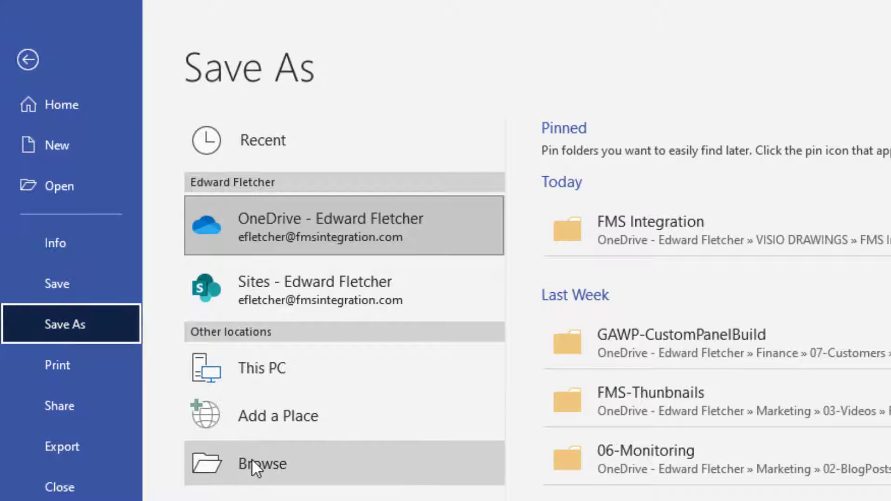
left_click(251, 458)
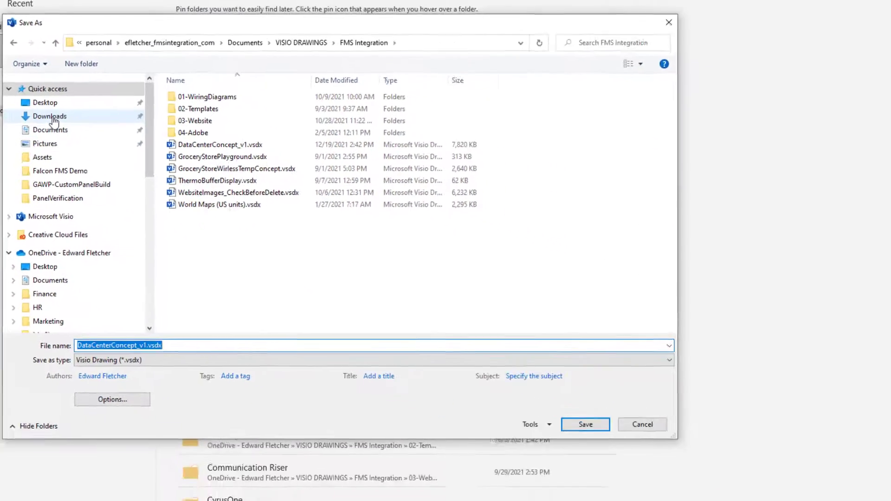
left_click(59, 137)
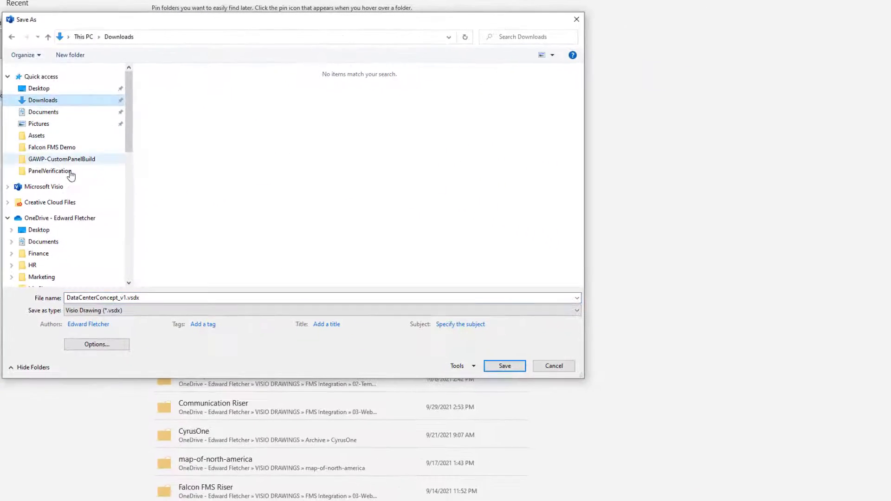
left_click(132, 311)
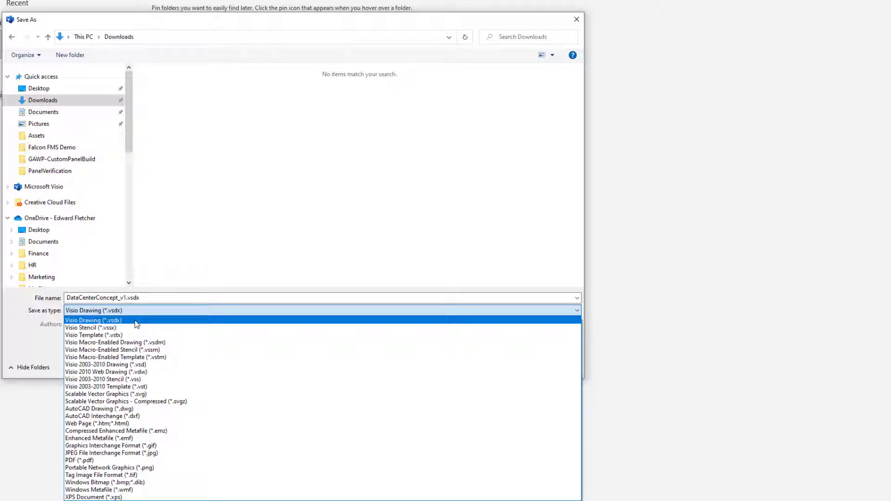
left_click(116, 453)
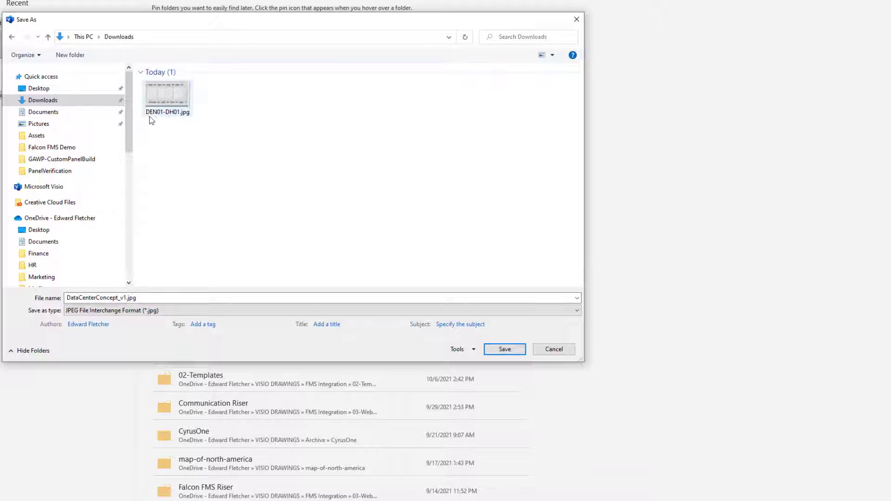
left_click(172, 103)
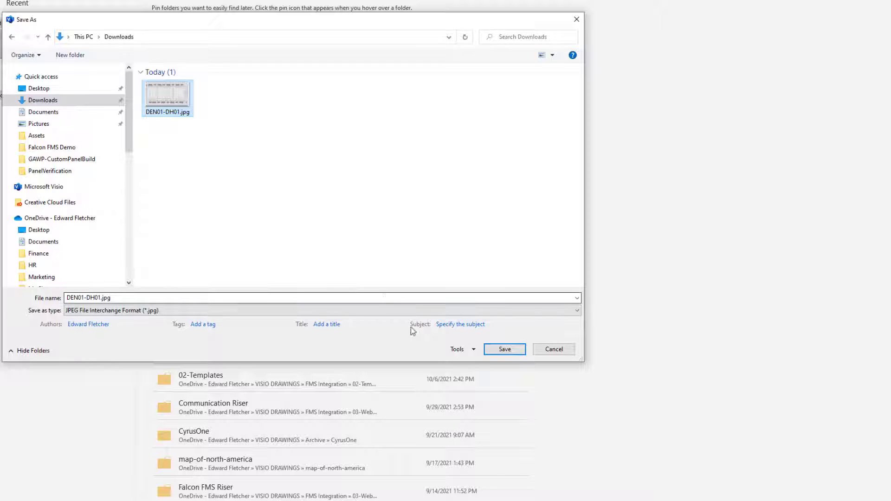
left_click(509, 351)
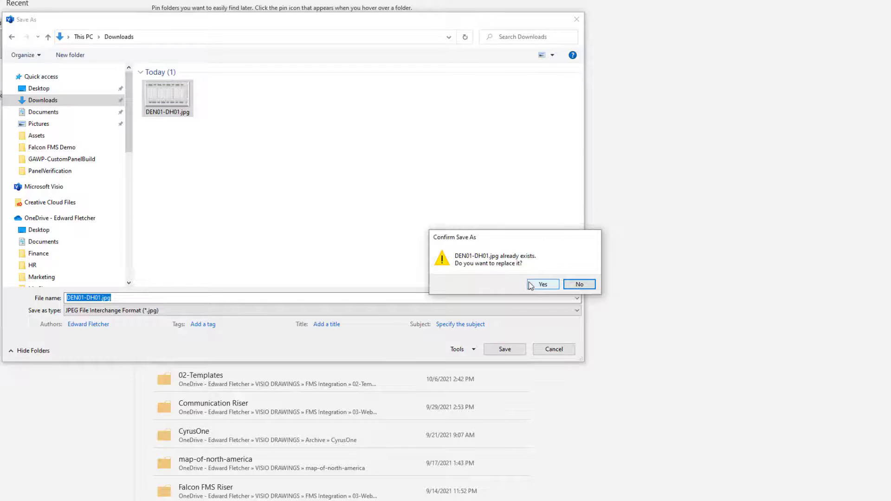
left_click(531, 285)
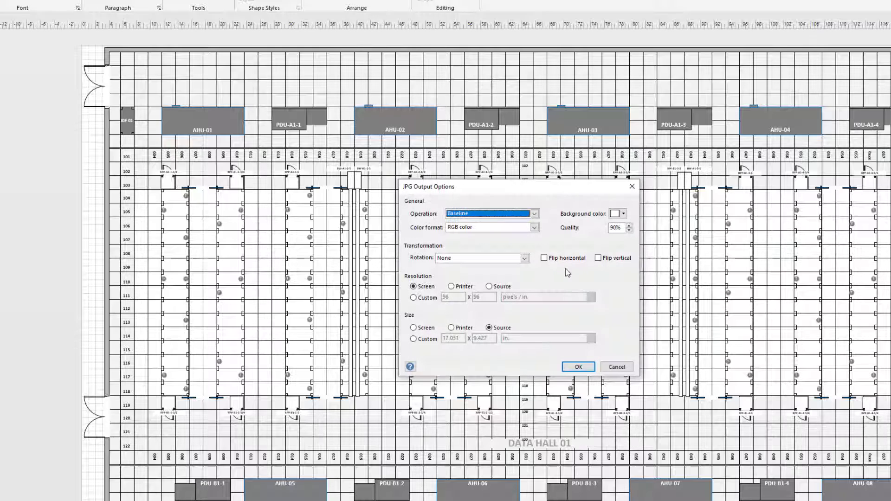
Lower the JPEG output quality to 76% and accept the output options
left_click(629, 230)
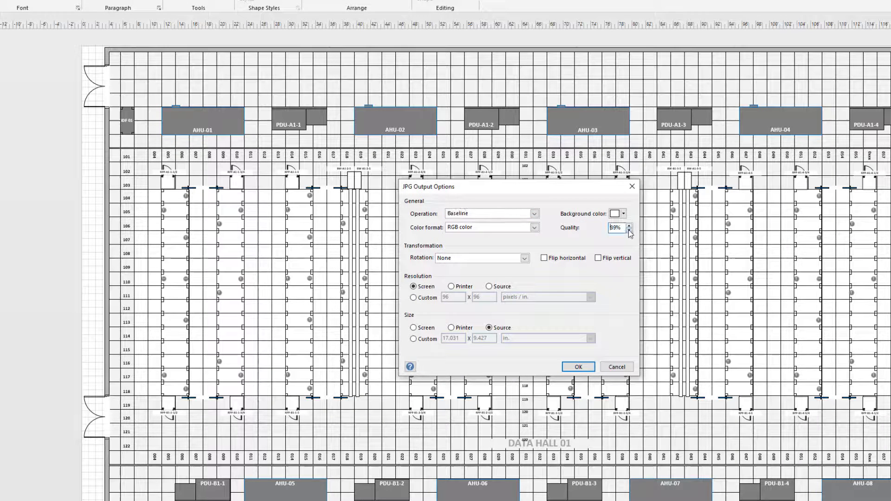
left_click(629, 231)
left_click(629, 231)
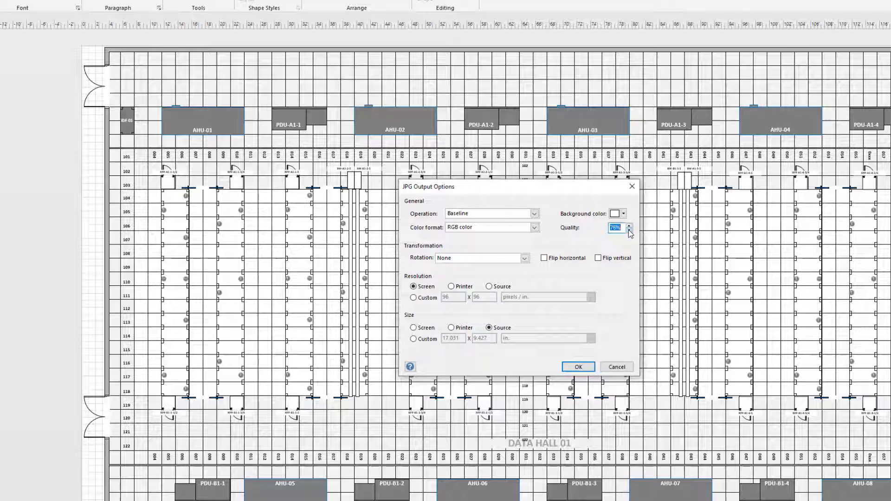
left_click(577, 367)
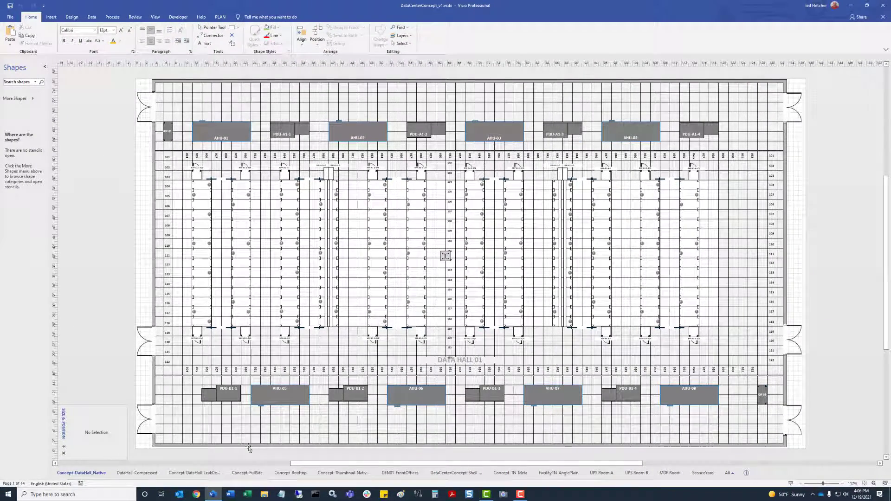
Open the Properties of DEN01-DH01.jpg in the Downloads folder of File Explorer
left_click(264, 494)
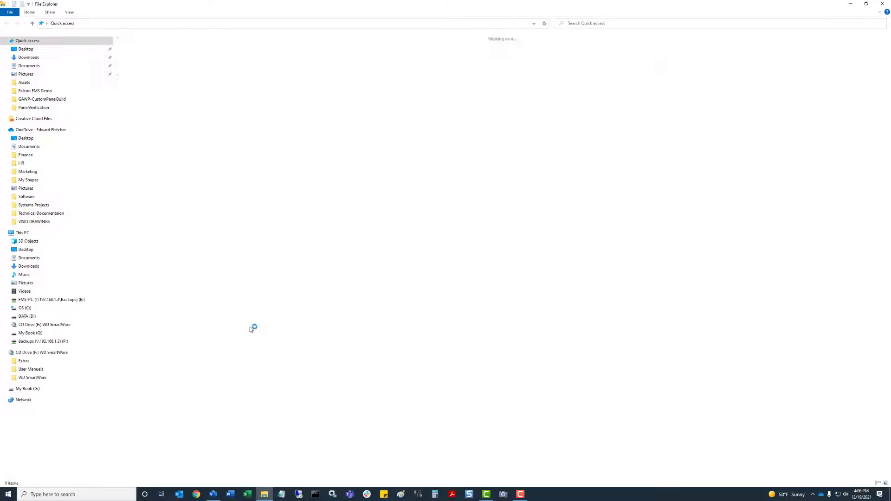
left_click(29, 57)
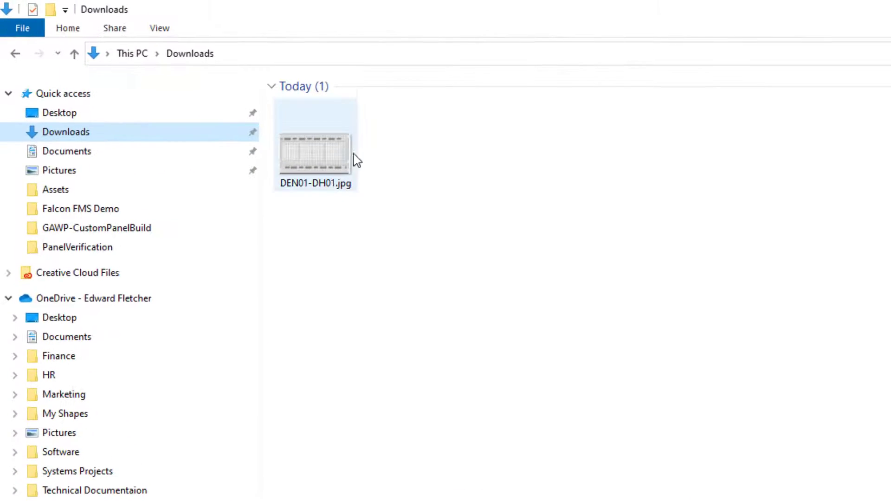
left_click(218, 110)
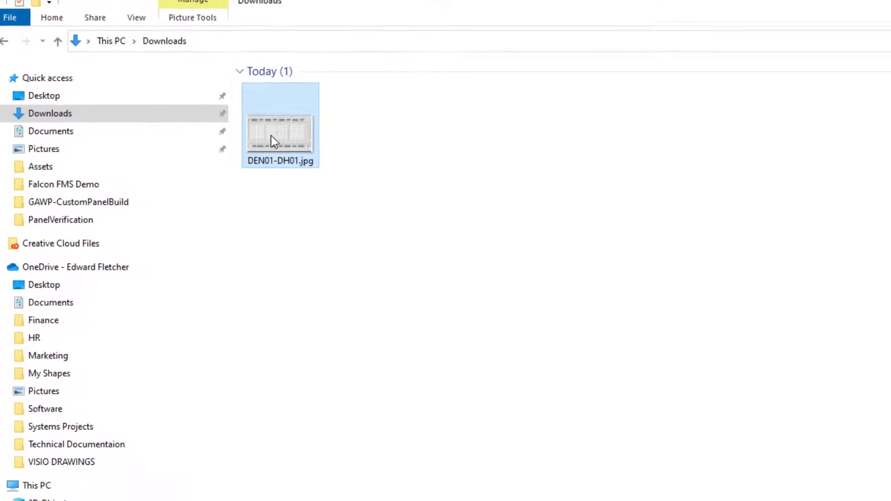
right_click(272, 139)
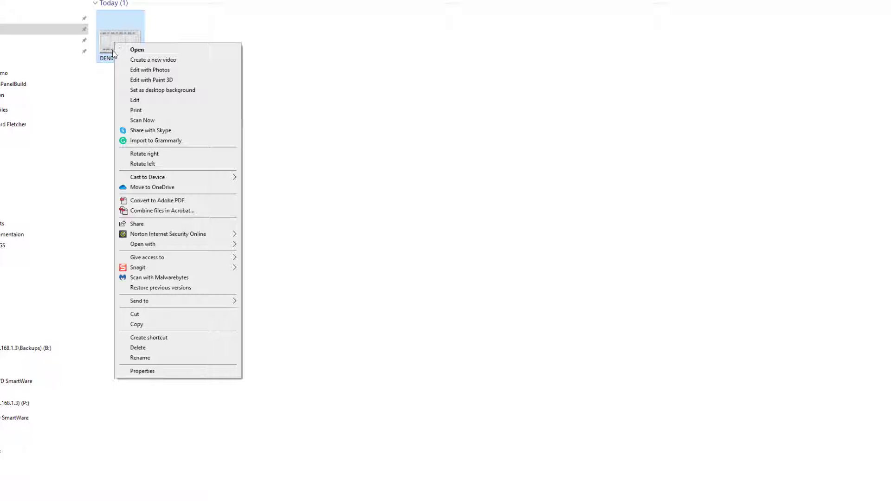
left_click(165, 370)
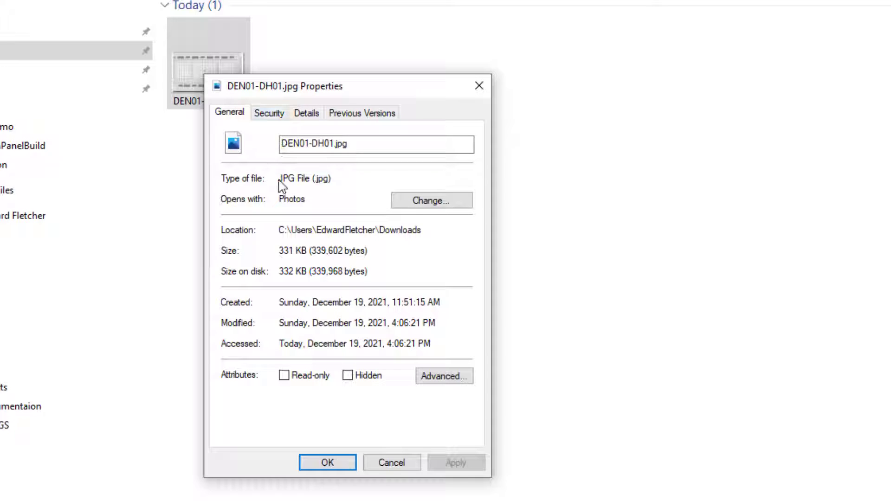
Confirm the image is 1635 x 905 pixels, then close Properties and minimize Explorer
left_click(307, 114)
scroll(346, 373, "down", 1)
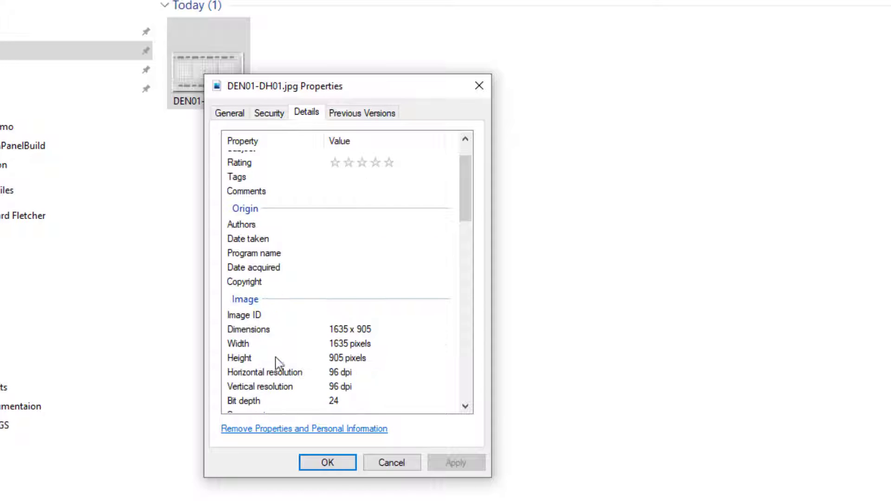
left_click(330, 330)
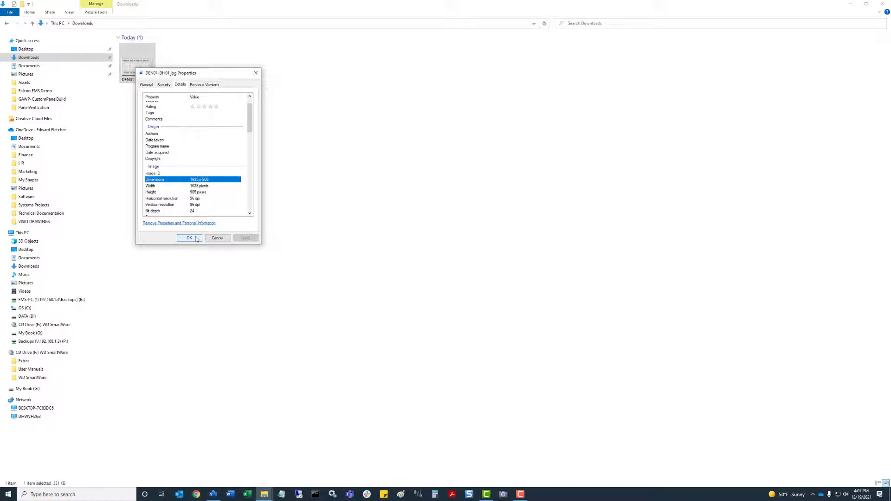
left_click(196, 238)
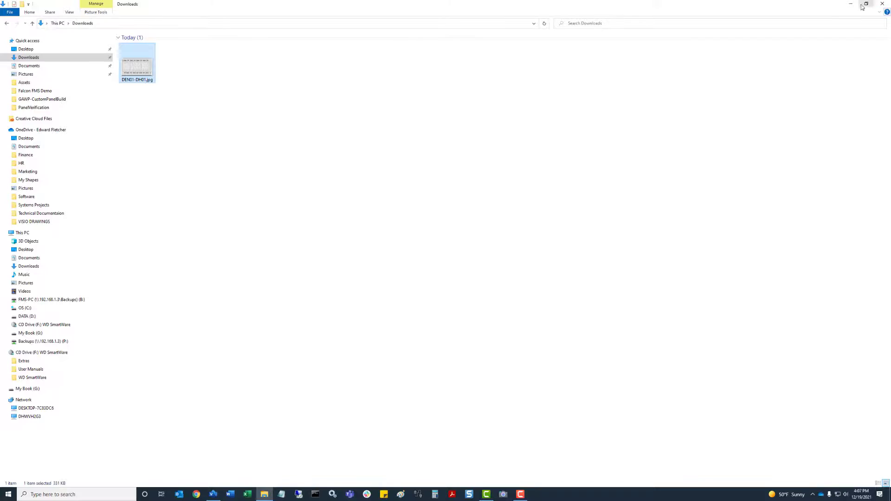
left_click(851, 5)
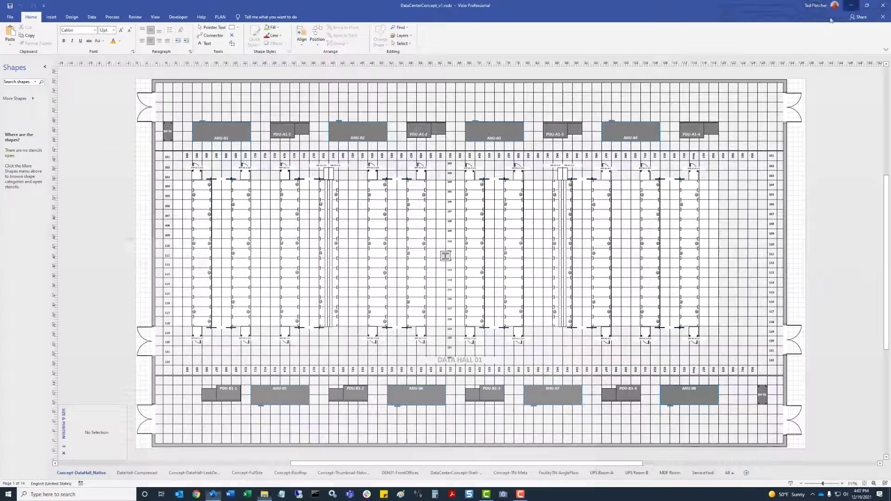
Save the drawing again as JPEG over DEN01-DH01.jpg in Downloads, confirming the replacement
left_click(10, 16)
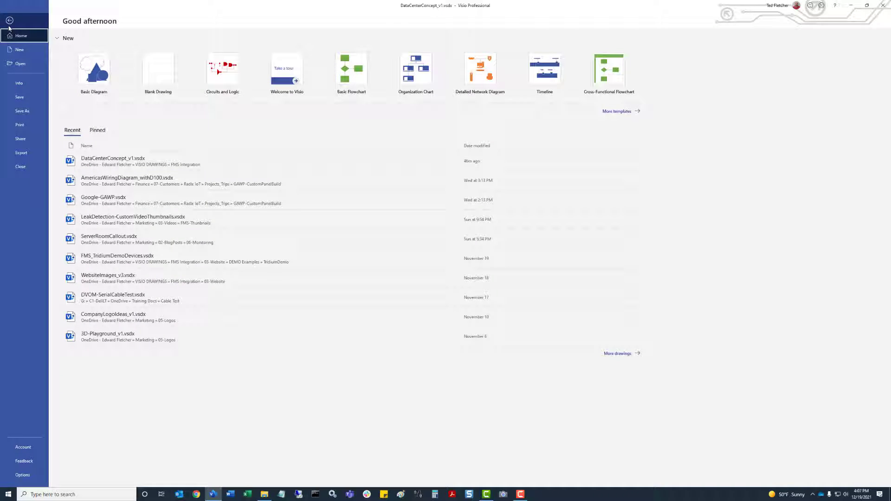
left_click(18, 111)
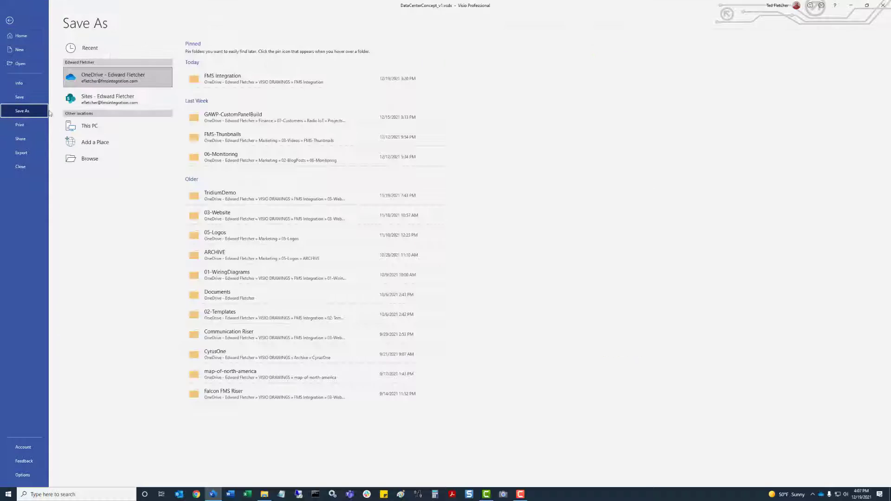
left_click(90, 158)
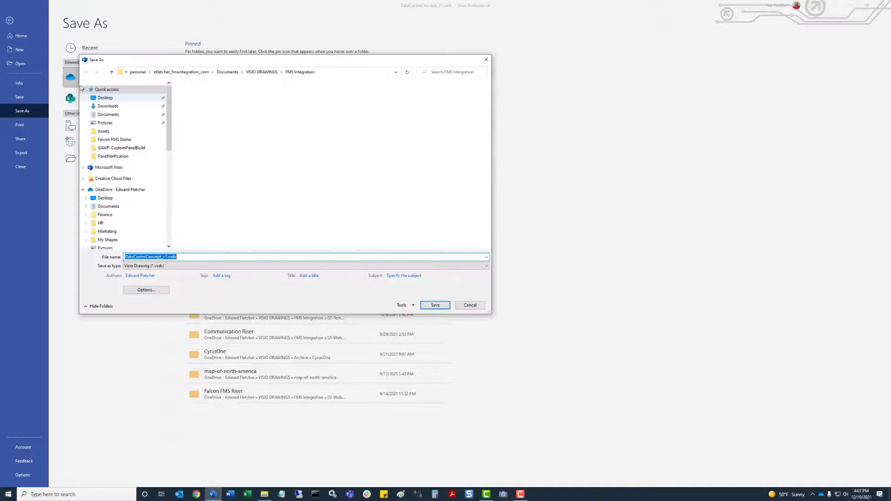
left_click(107, 117)
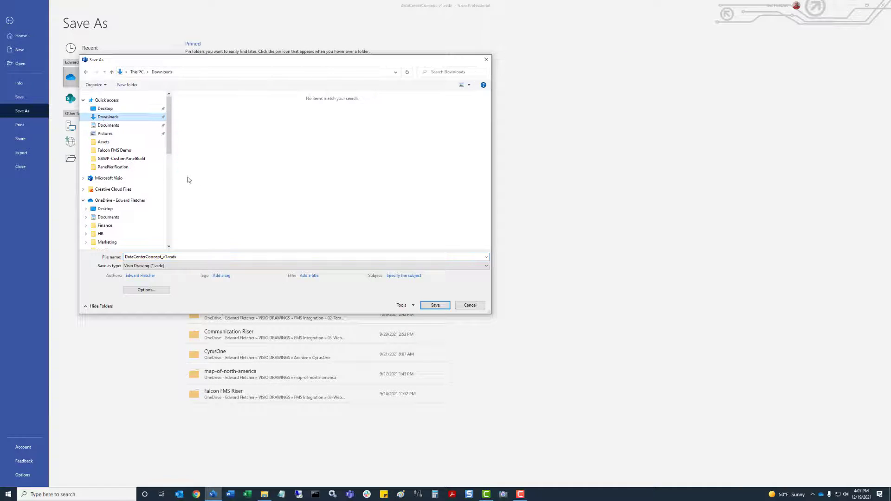
left_click(183, 266)
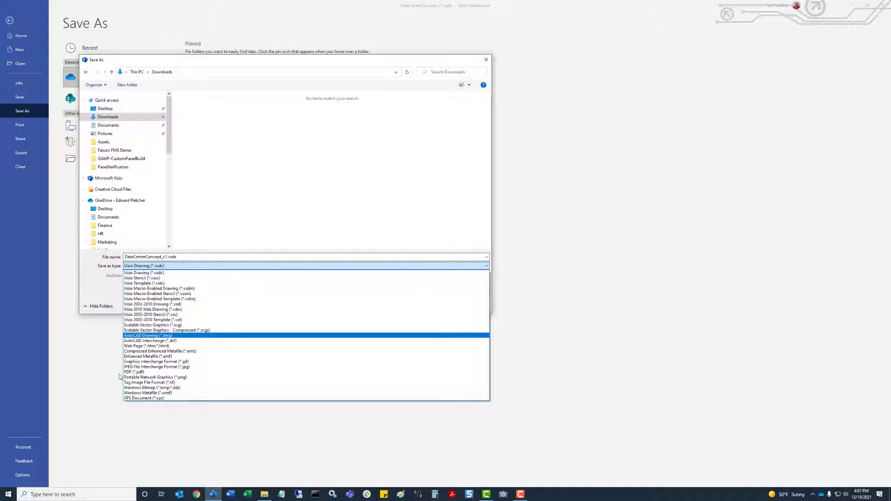
left_click(158, 366)
left_click(197, 115)
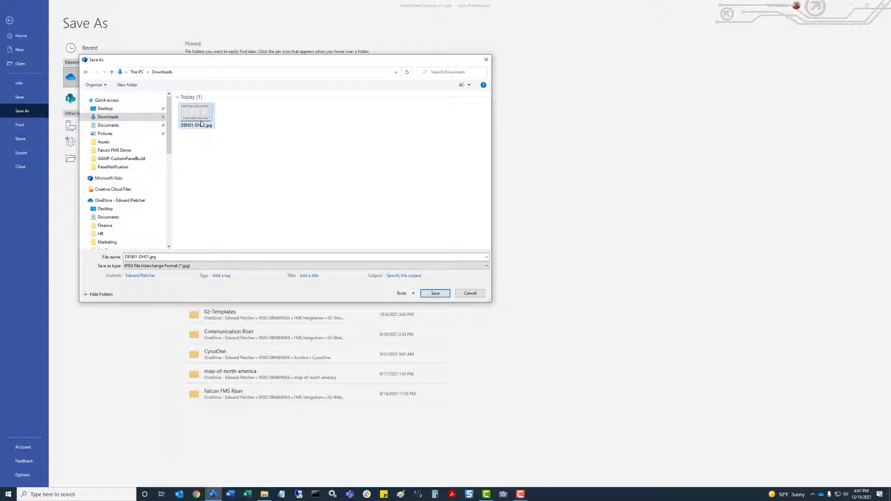
left_click(436, 293)
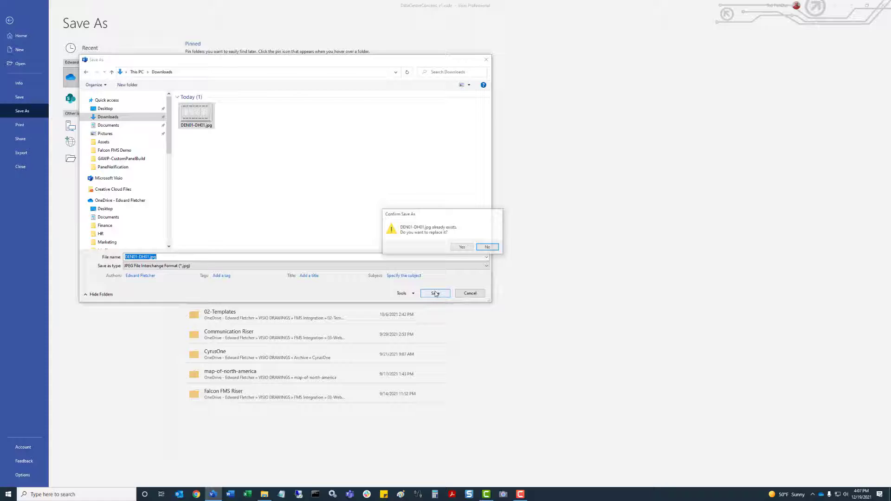
left_click(461, 247)
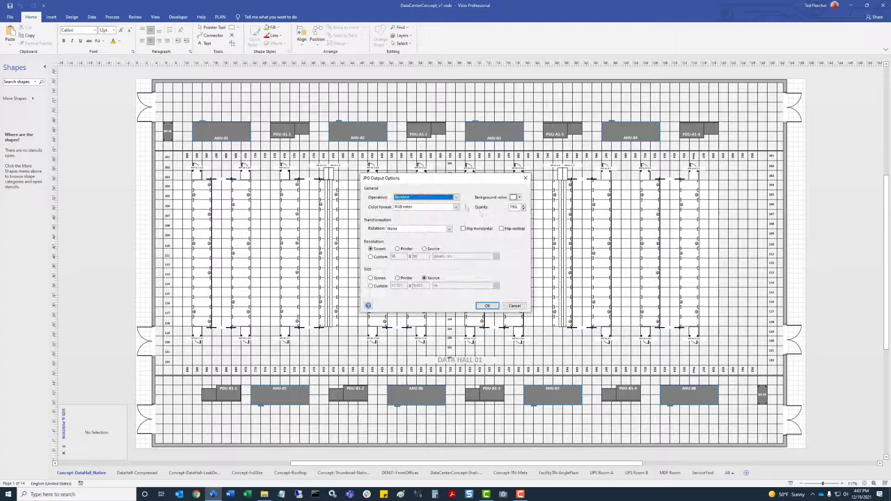
Raise the JPEG quality to 100% and export
left_click(524, 205)
left_click(523, 206)
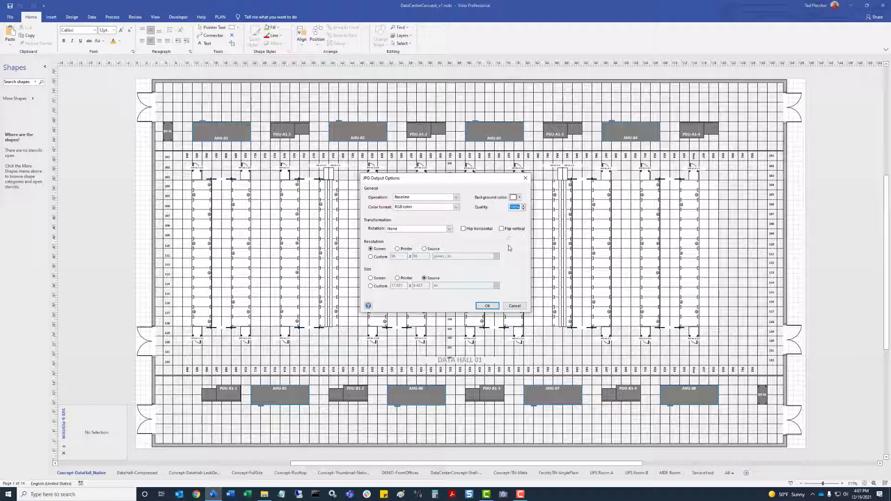
left_click(486, 305)
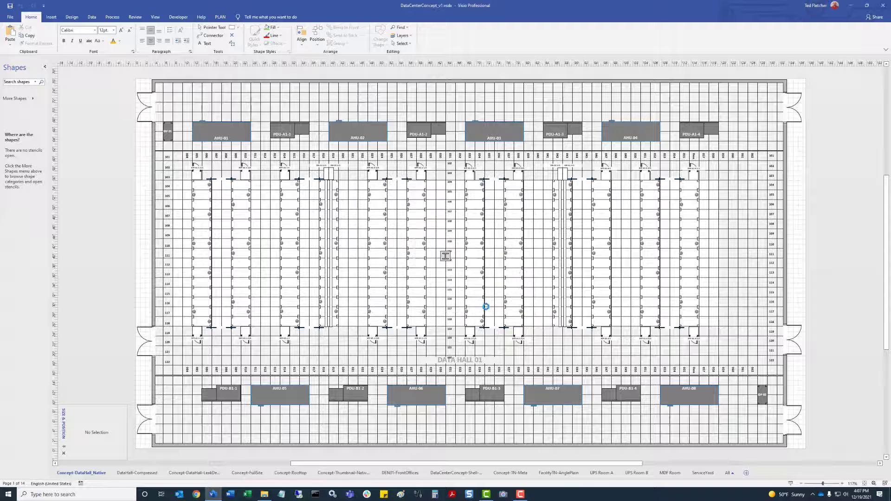
left_click(264, 494)
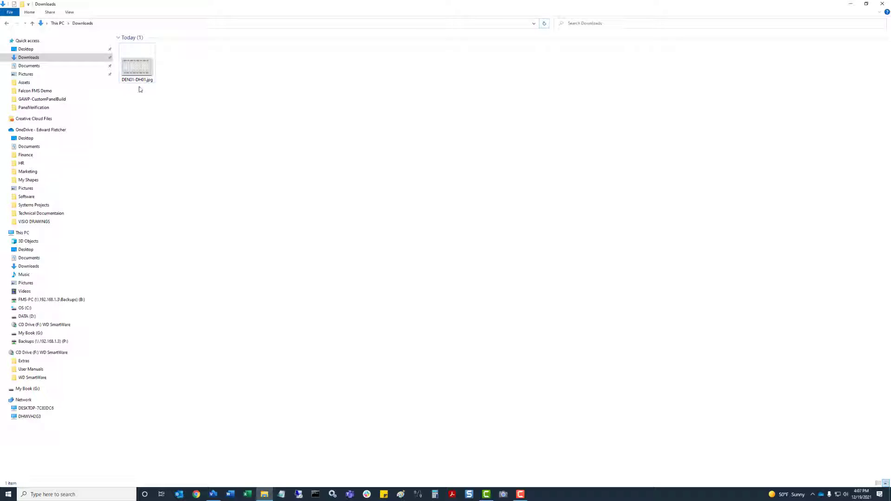
left_click(139, 73)
right_click(139, 74)
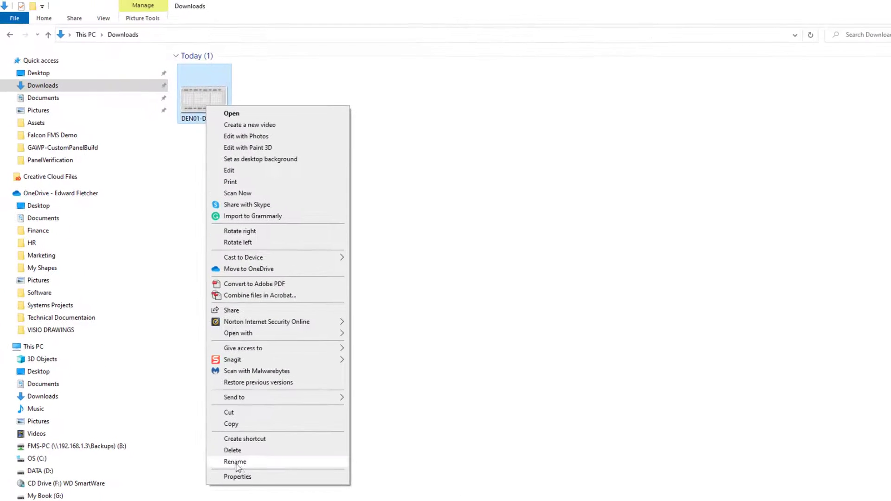
left_click(239, 480)
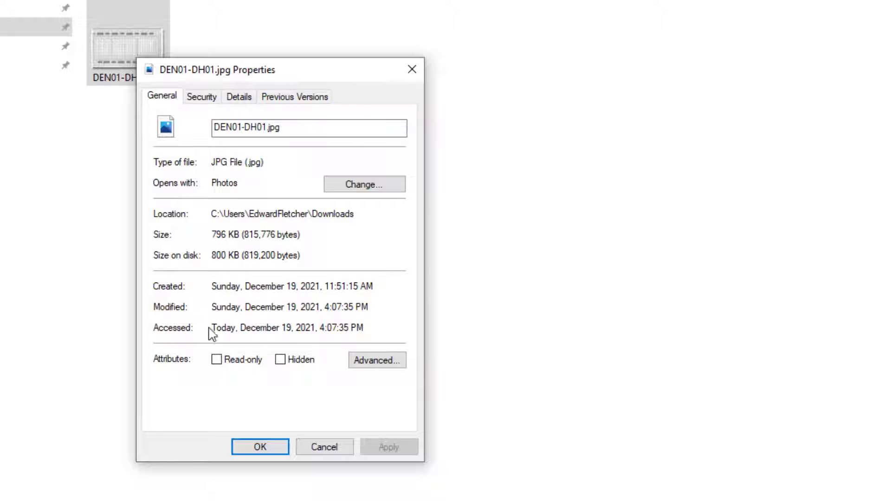
left_click(246, 99)
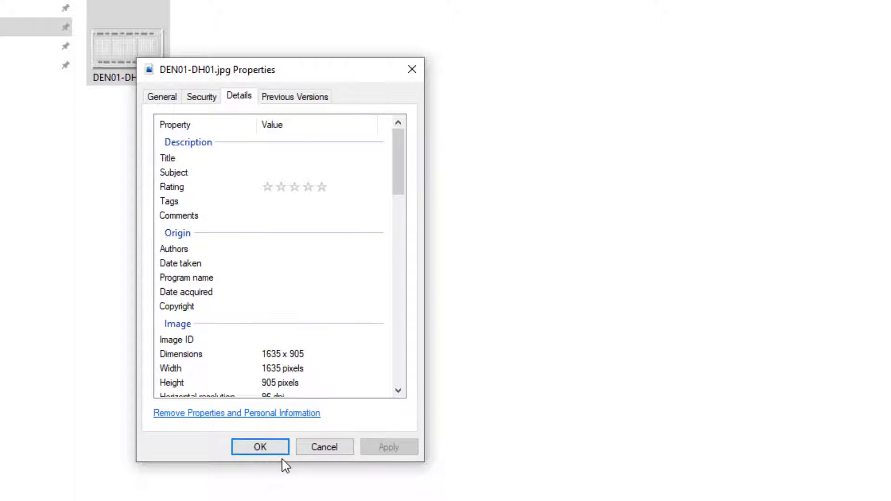
left_click(243, 392)
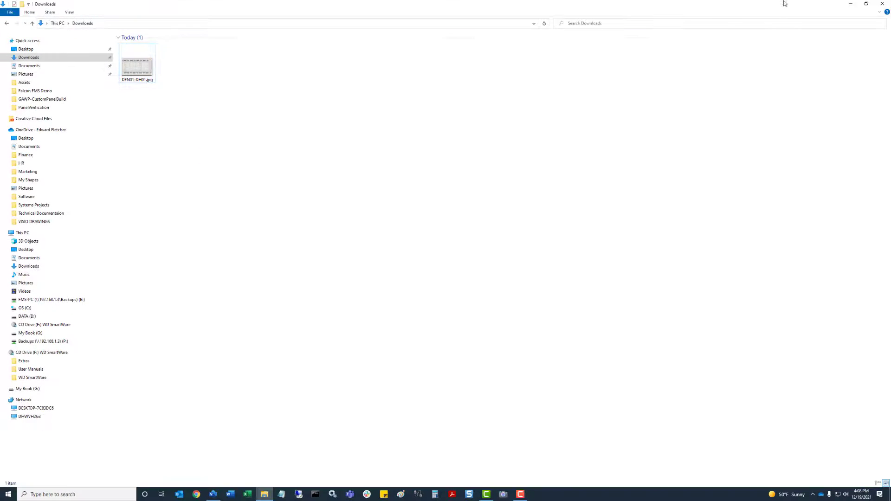
left_click(847, 6)
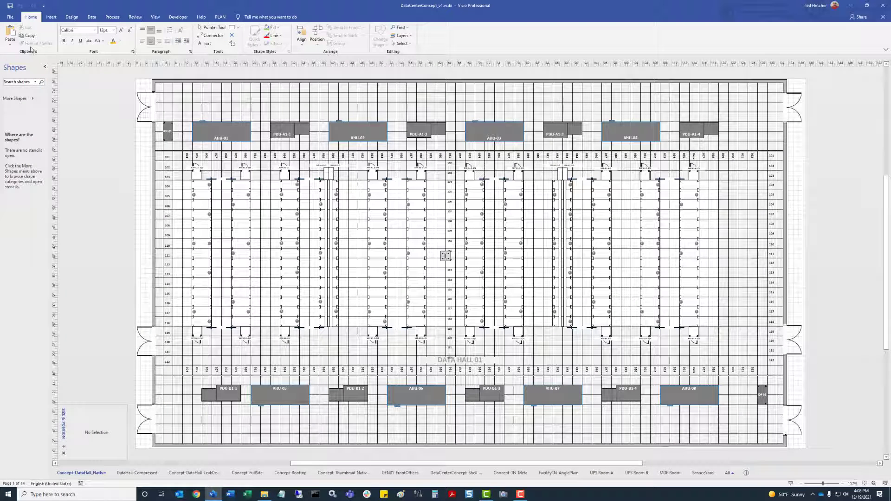
Re-save the drawing as JPEG over DEN01-DH01.jpg in Downloads, confirming the replacement
left_click(10, 17)
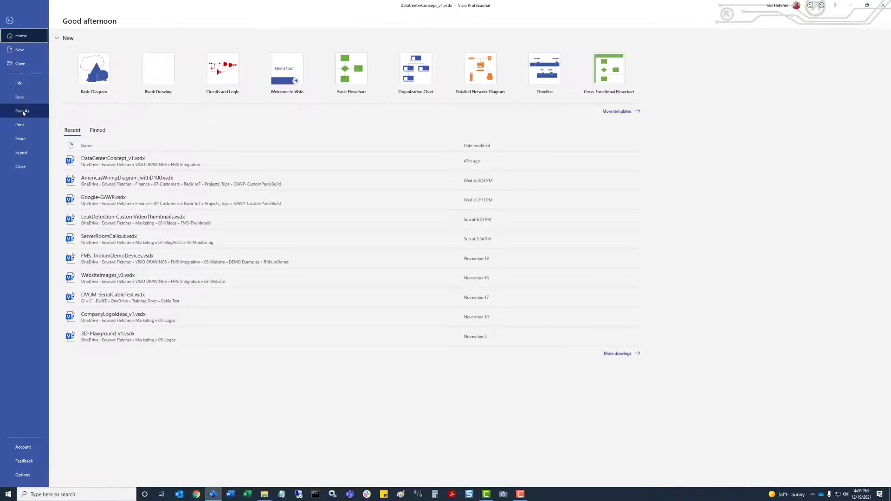
left_click(22, 111)
left_click(88, 159)
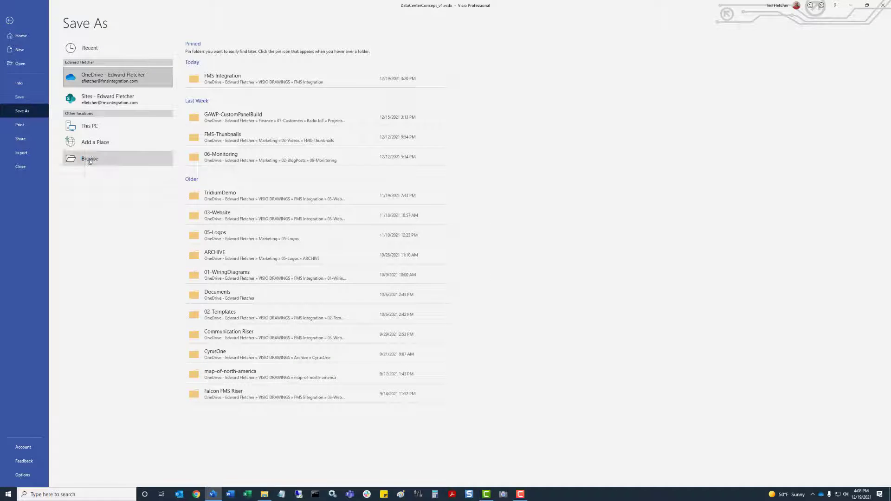
left_click(115, 118)
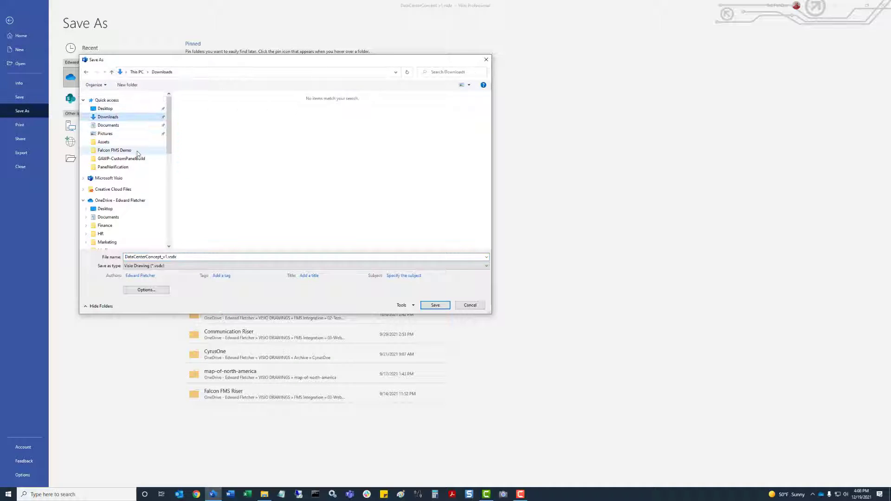
left_click(163, 265)
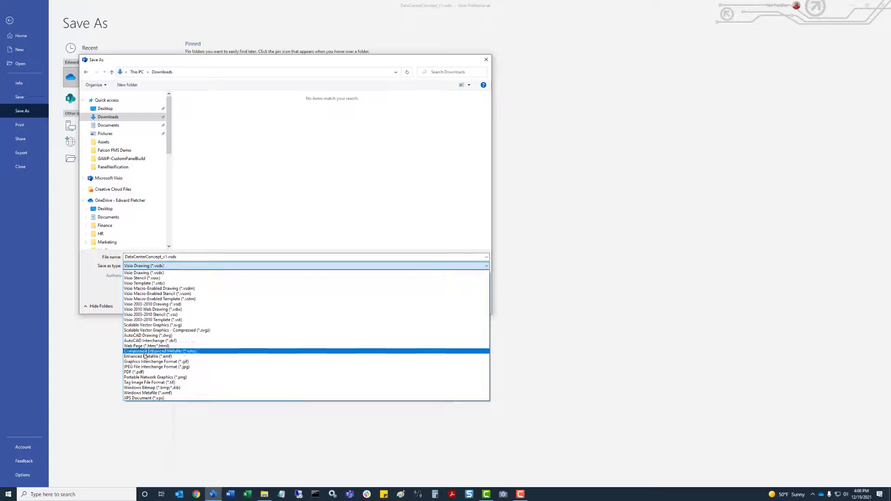
left_click(163, 367)
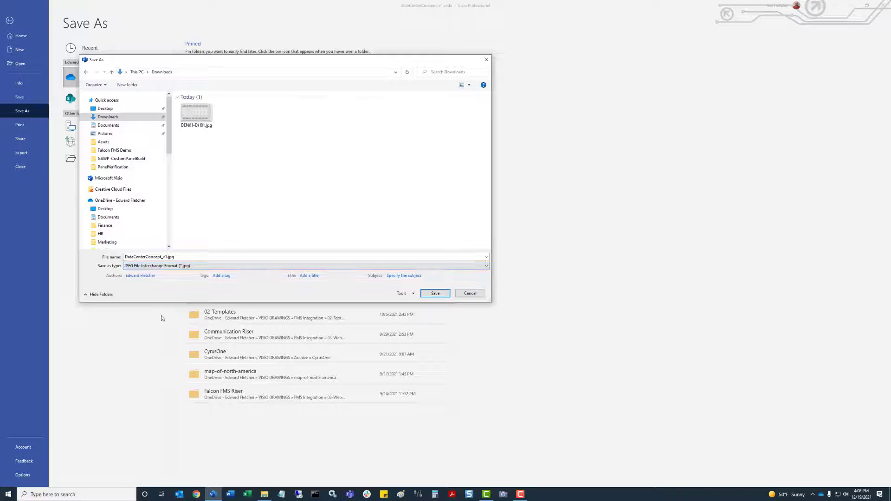
left_click(195, 114)
left_click(435, 294)
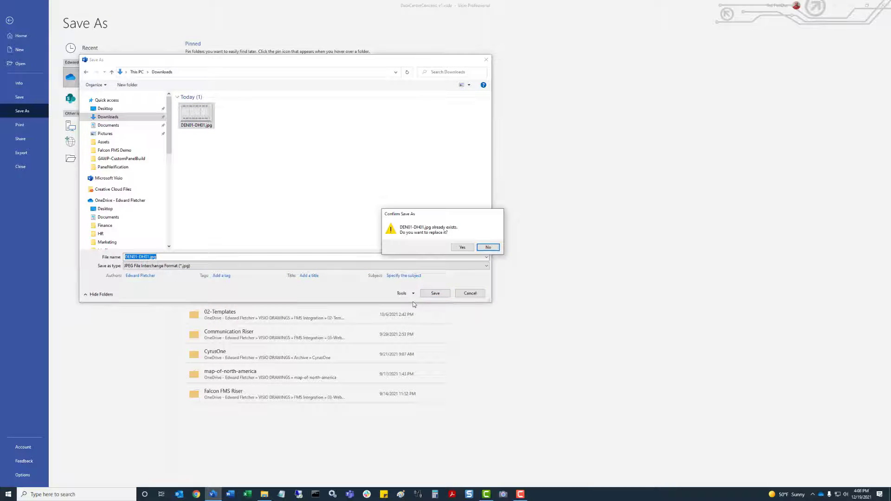
left_click(465, 250)
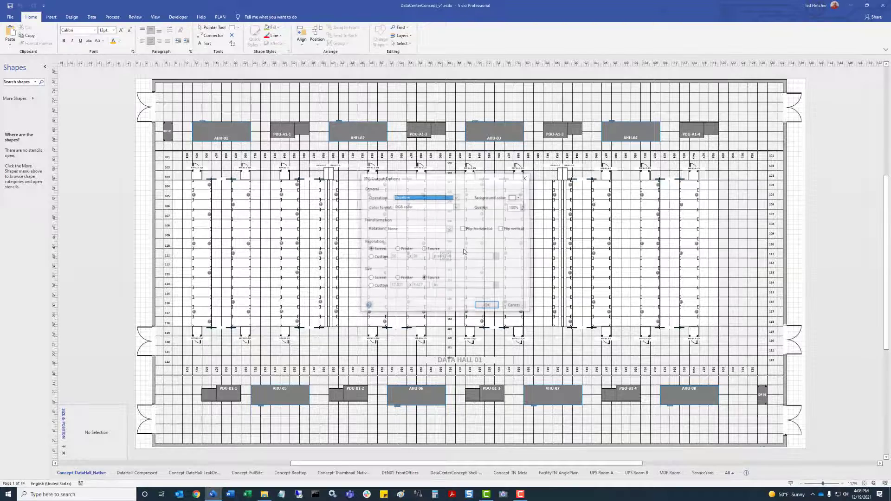
Lower the JPEG quality to 90%, export, and minimize Visio to show the desktop
left_click(523, 210)
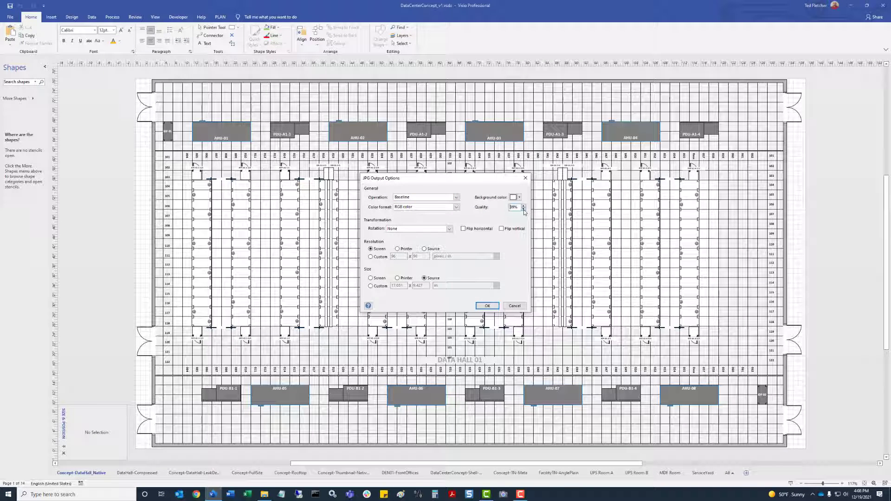
left_click(524, 209)
left_click(487, 307)
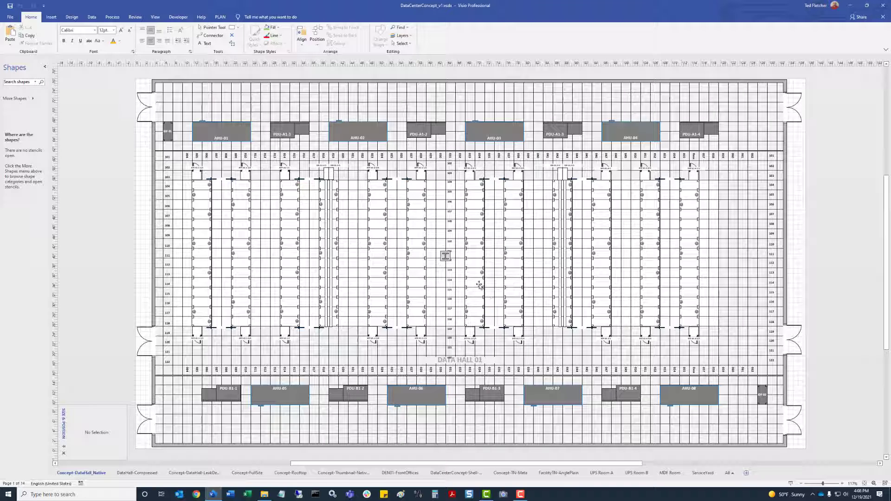
left_click(849, 6)
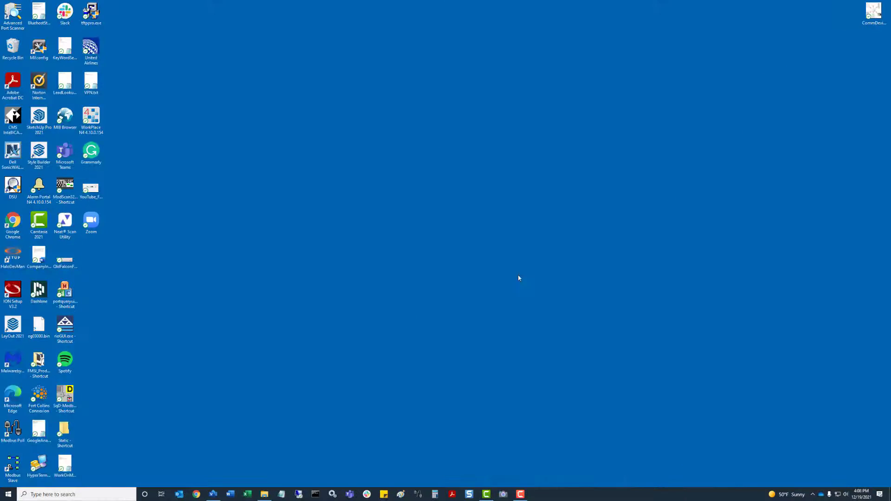
left_click(265, 494)
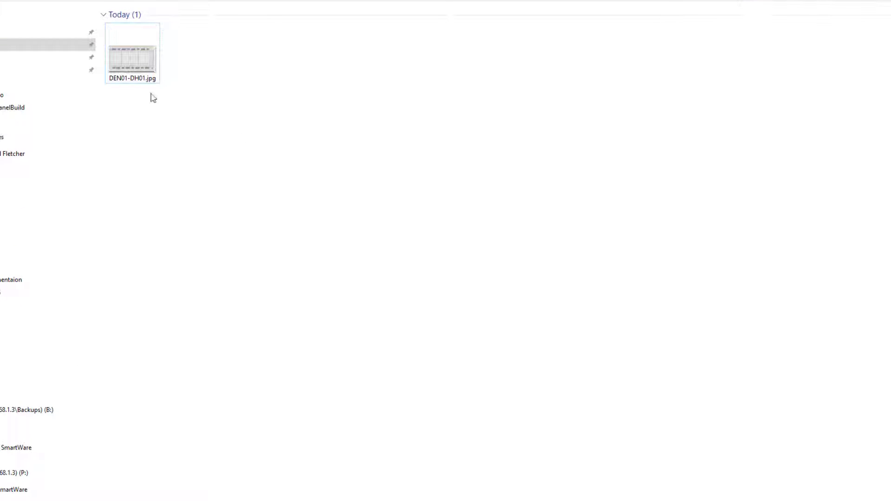
left_click(136, 63)
right_click(135, 62)
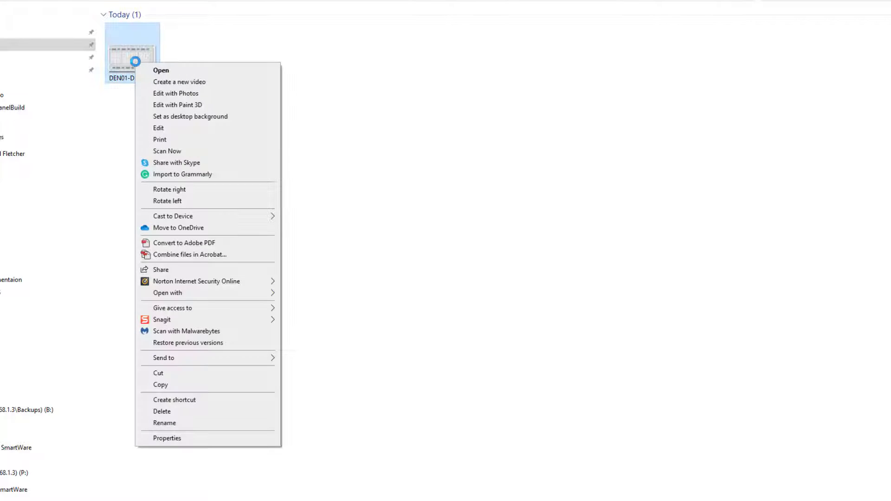
left_click(174, 438)
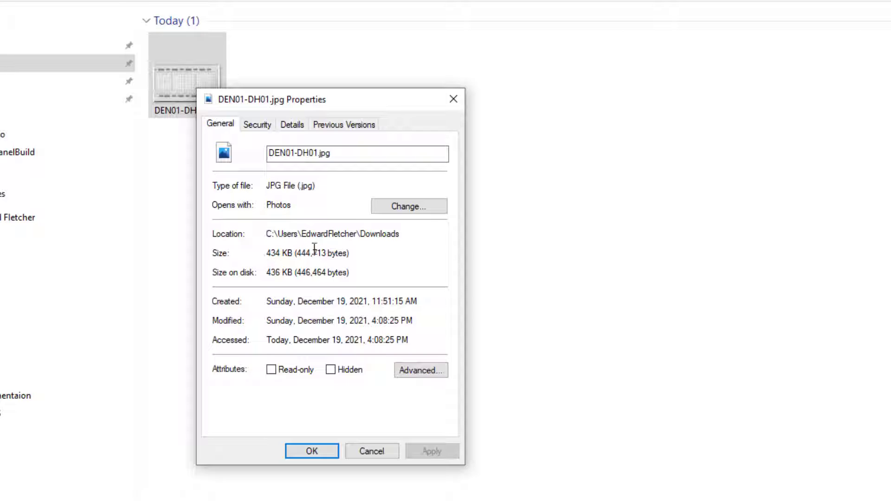
left_click_drag(318, 253, 250, 261)
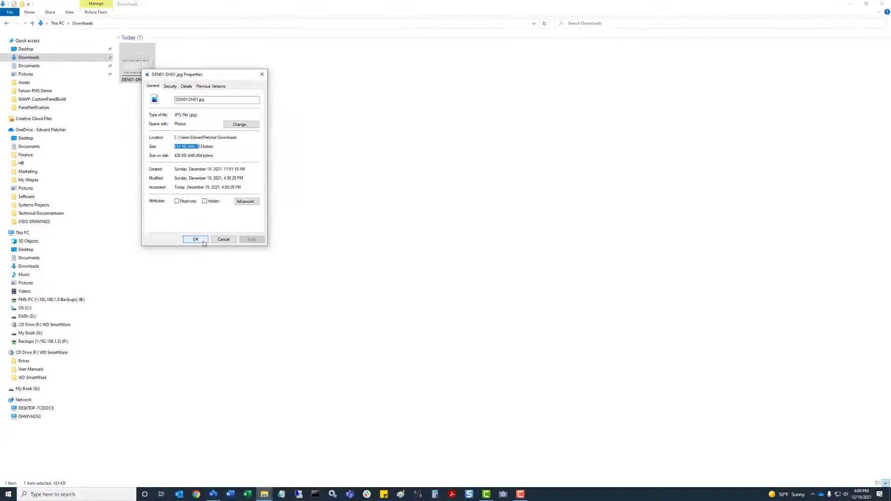
left_click(203, 241)
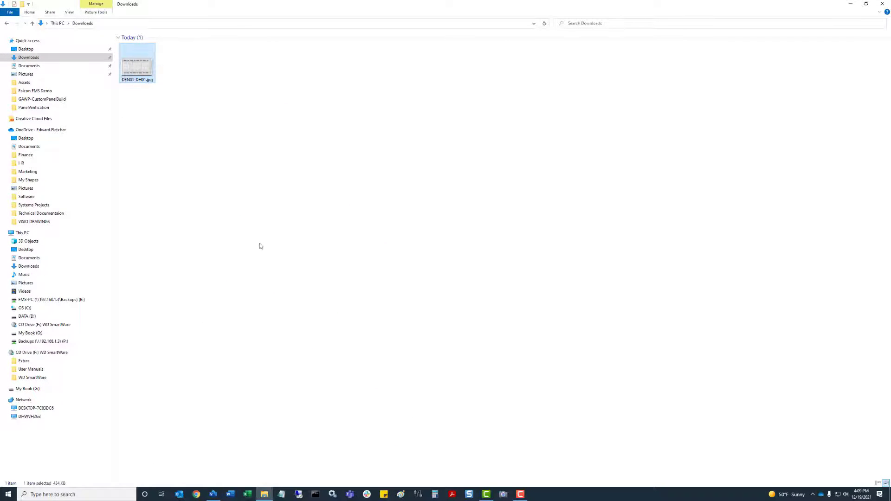
left_click(483, 195)
Minimize Explorer, launch Chrome and load the device address 192.168.1.220
left_click(857, 10)
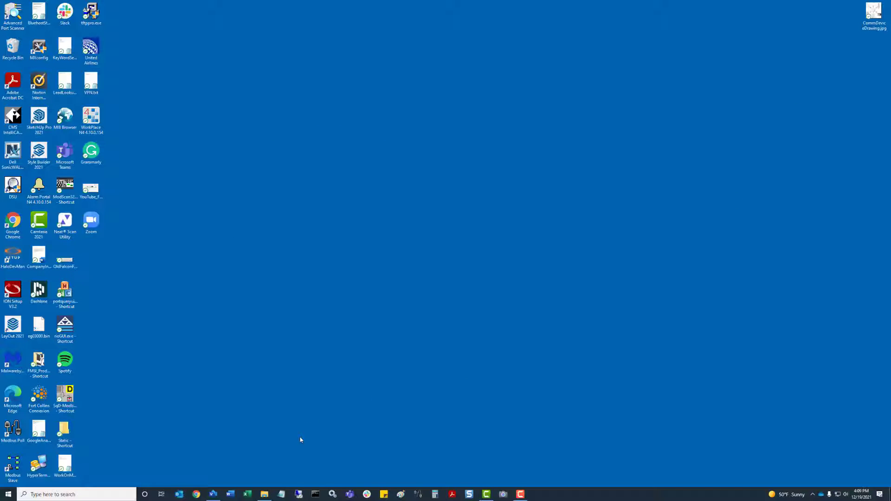
left_click(197, 495)
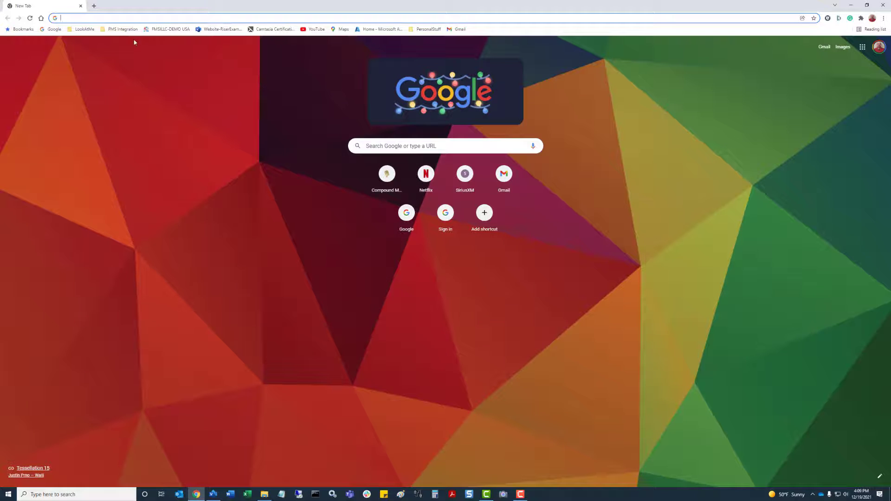
left_click(93, 18)
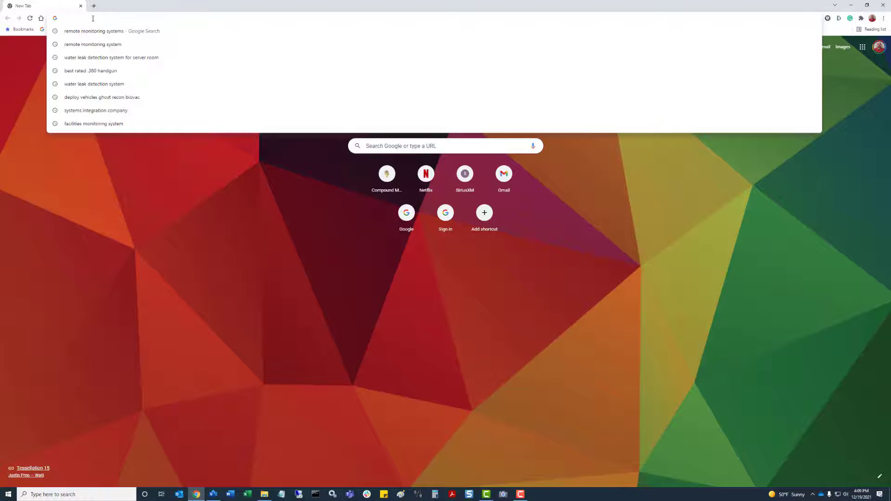
type("192.168.")
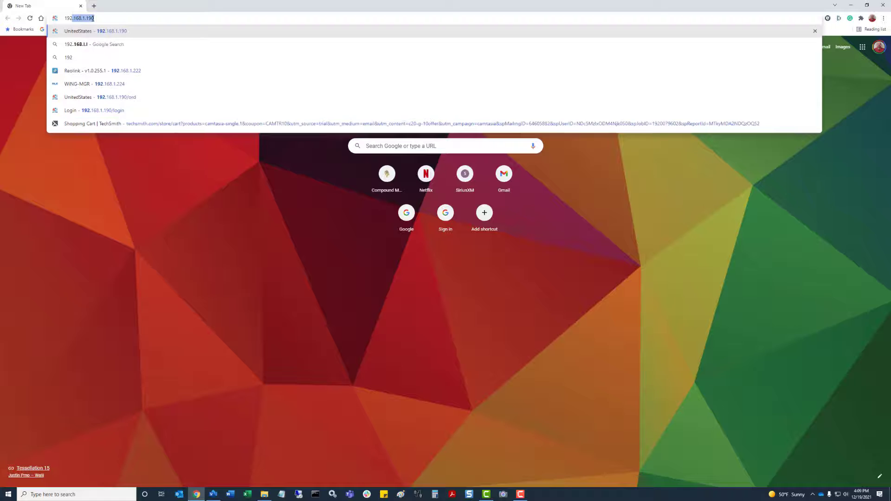
type("1.220")
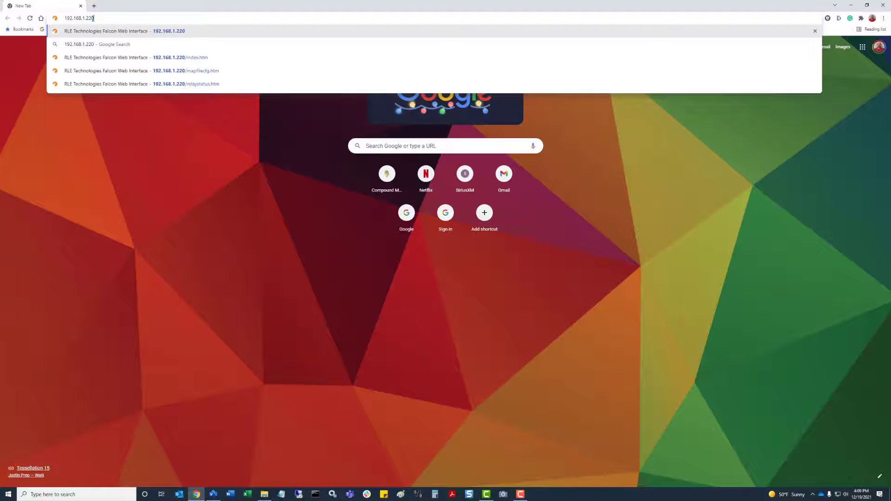
key("Return")
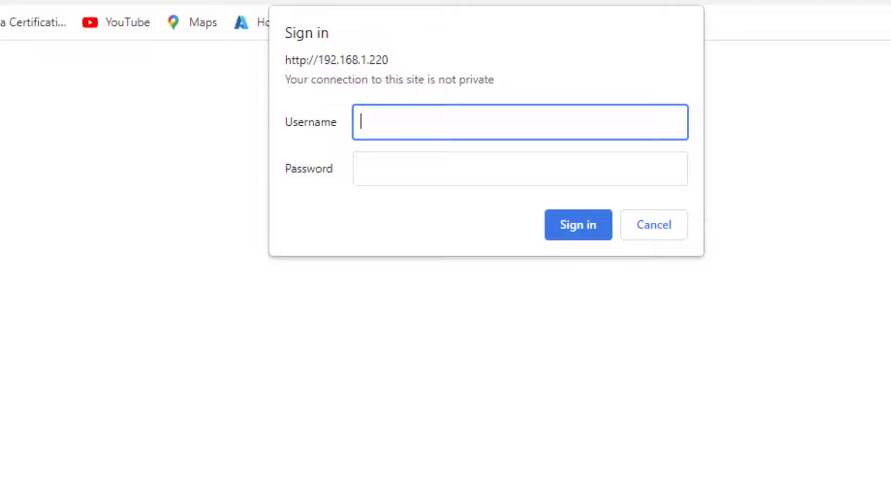
Enter the sign-in username and password and sign in to the Falcon interface
type("falcon")
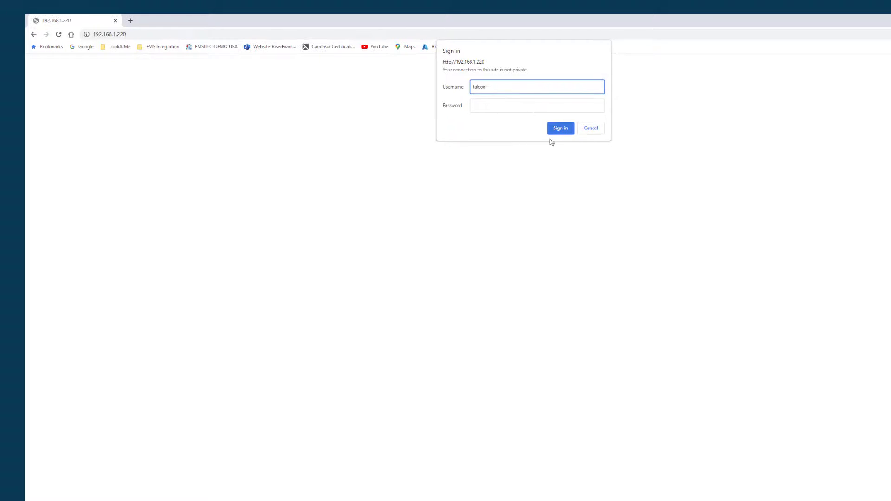
left_click(559, 129)
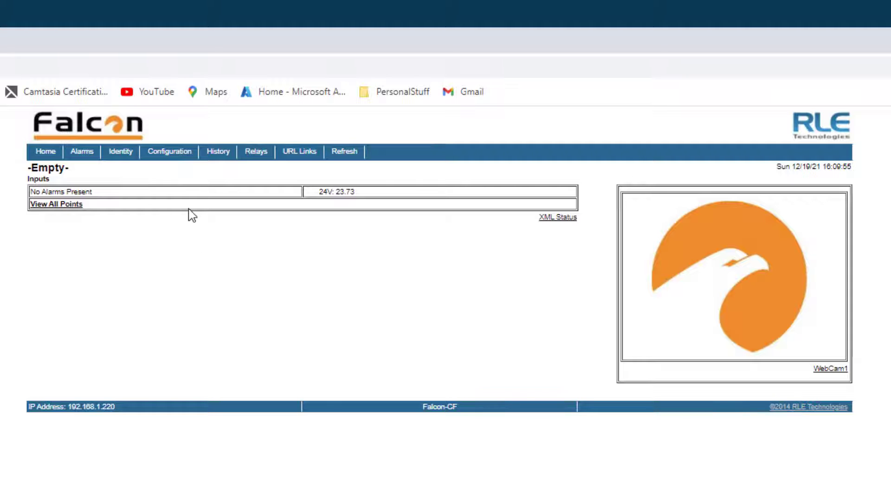
Go to the Configuration tab and choose Map from the Configuration Menu
left_click(176, 154)
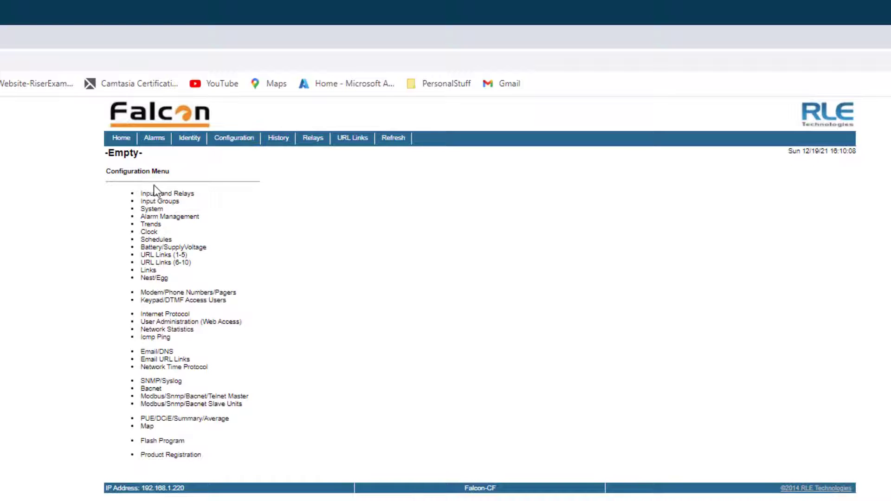
left_click(147, 427)
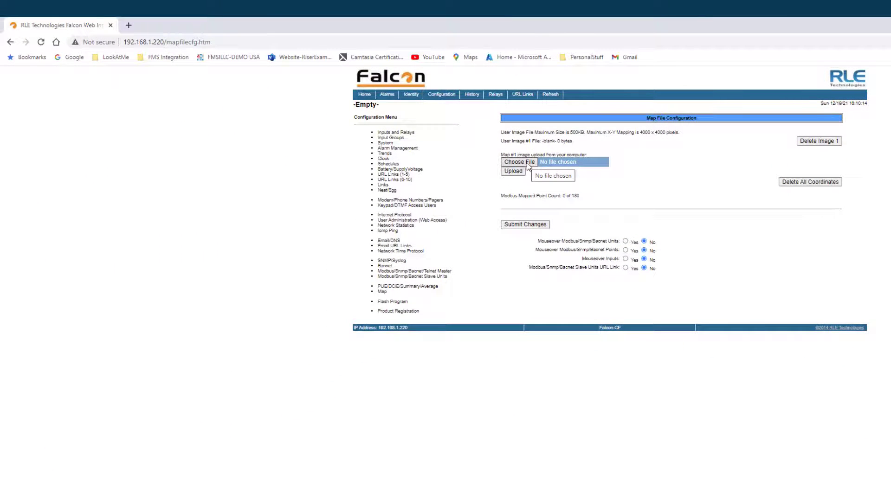
Choose DEN01-DH01.jpg from Downloads and upload it as the Map #1 image
left_click(527, 163)
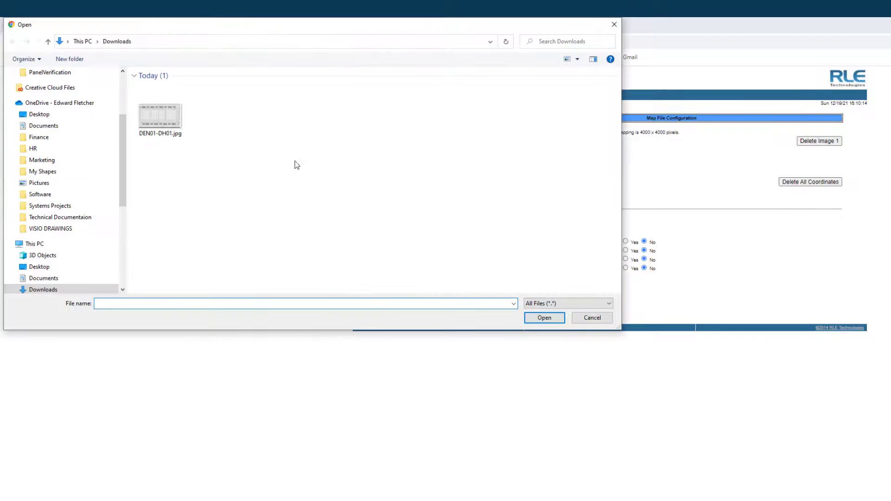
left_click(154, 124)
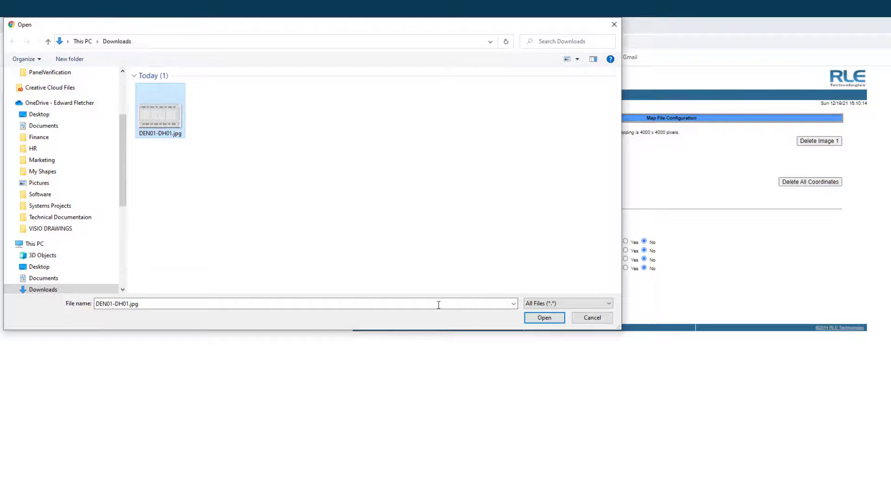
left_click(544, 318)
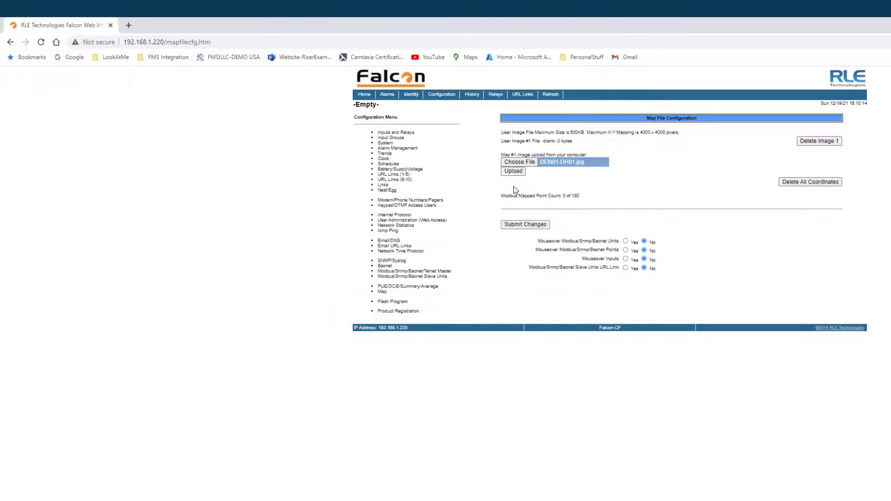
left_click(513, 171)
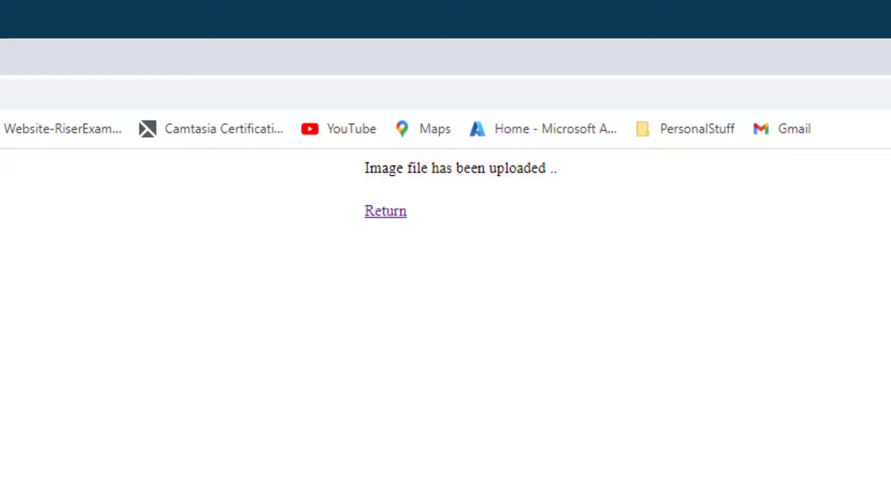
Return to the Falcon home page and open the new Floor Map view
left_click(385, 211)
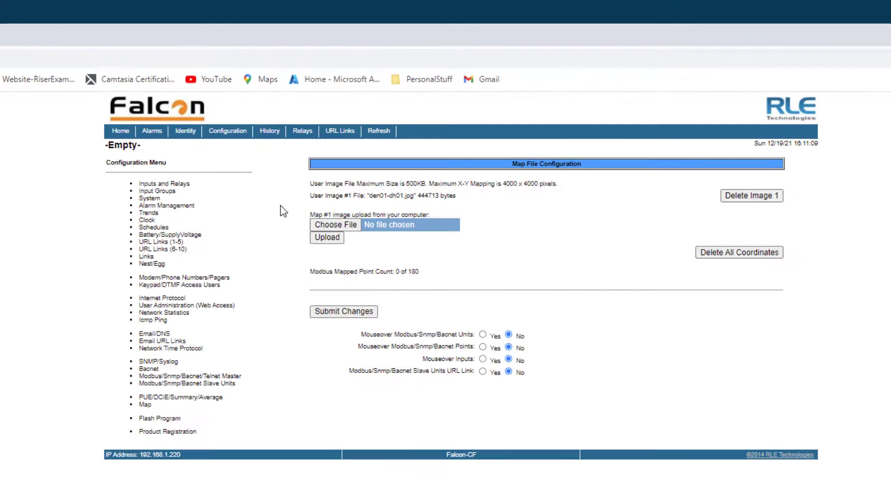
left_click(121, 131)
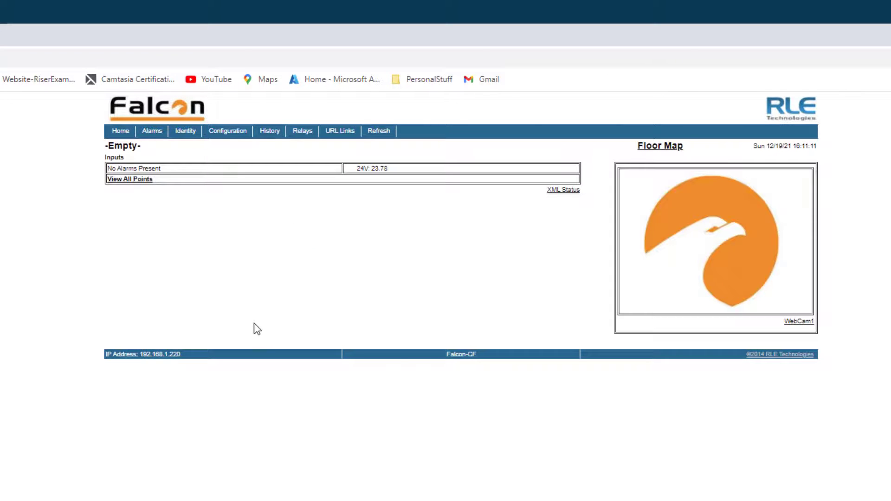
left_click(659, 147)
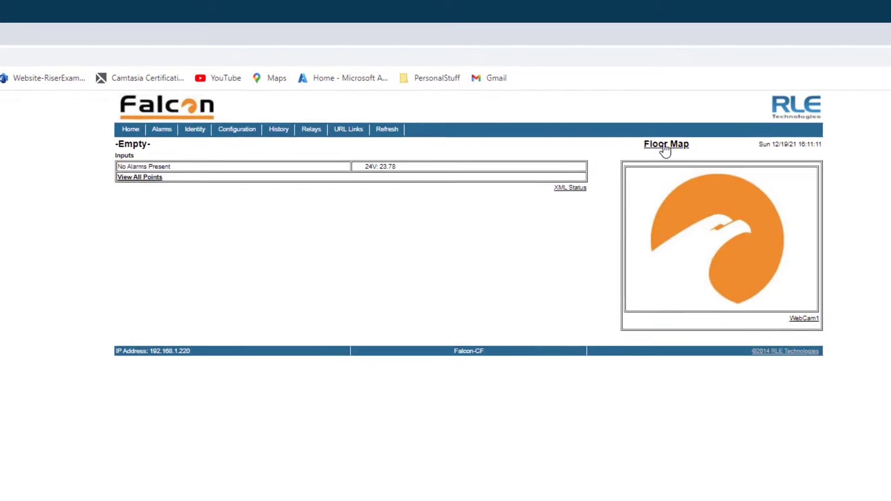